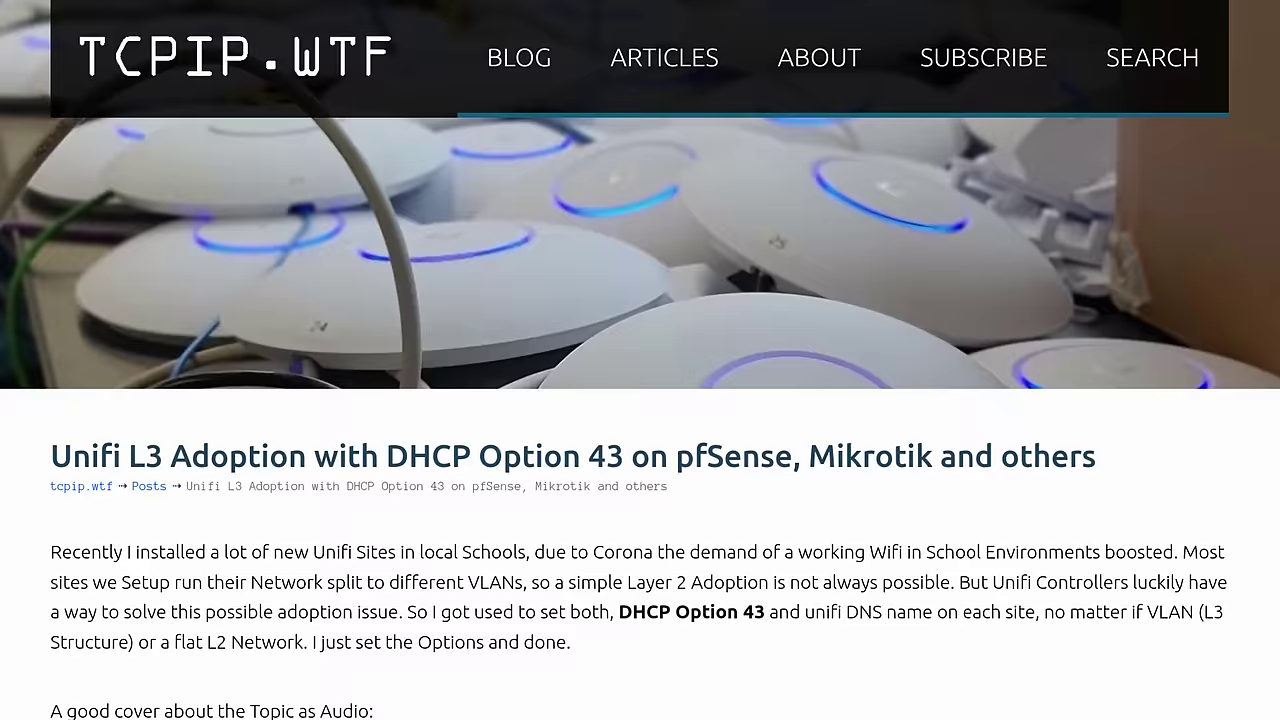
# Scroll the tcpip.wtf article past the hex diagram to the Option 43 DEVICE/COMMENT/SETTINGS table.
pyautogui.scroll(-3, 640, 360)
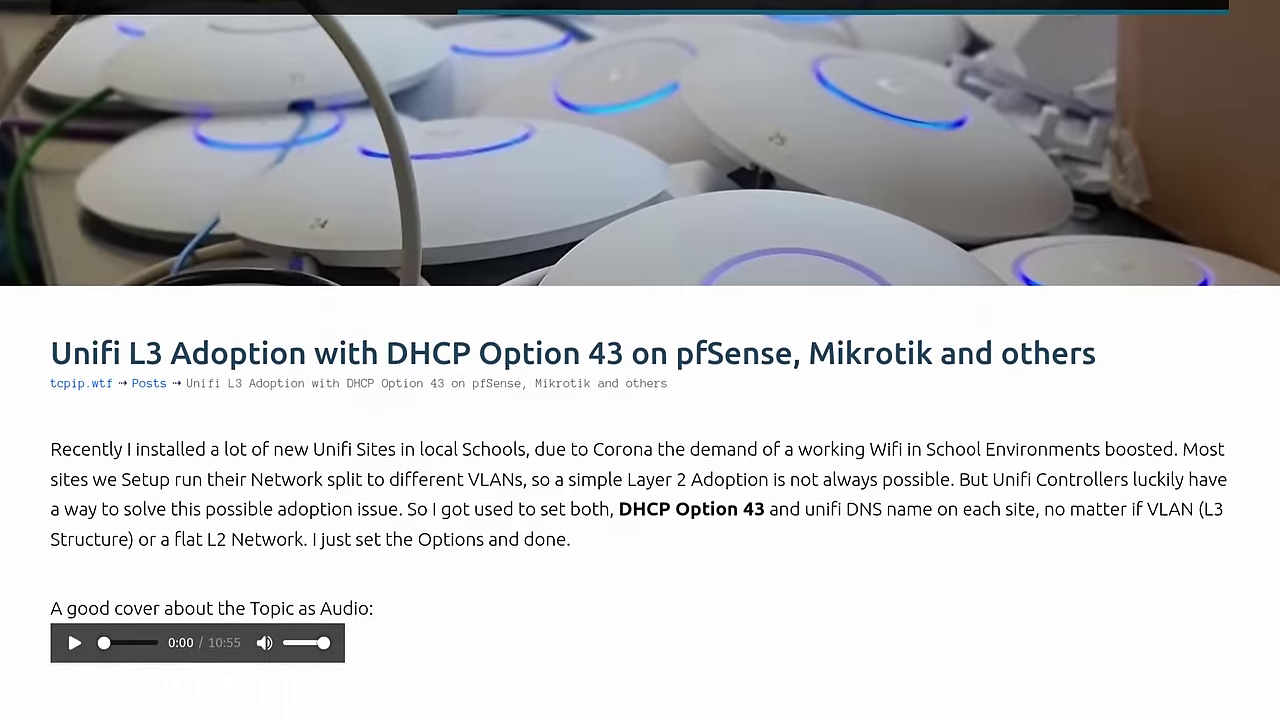
pyautogui.scroll(-3, 640, 360)
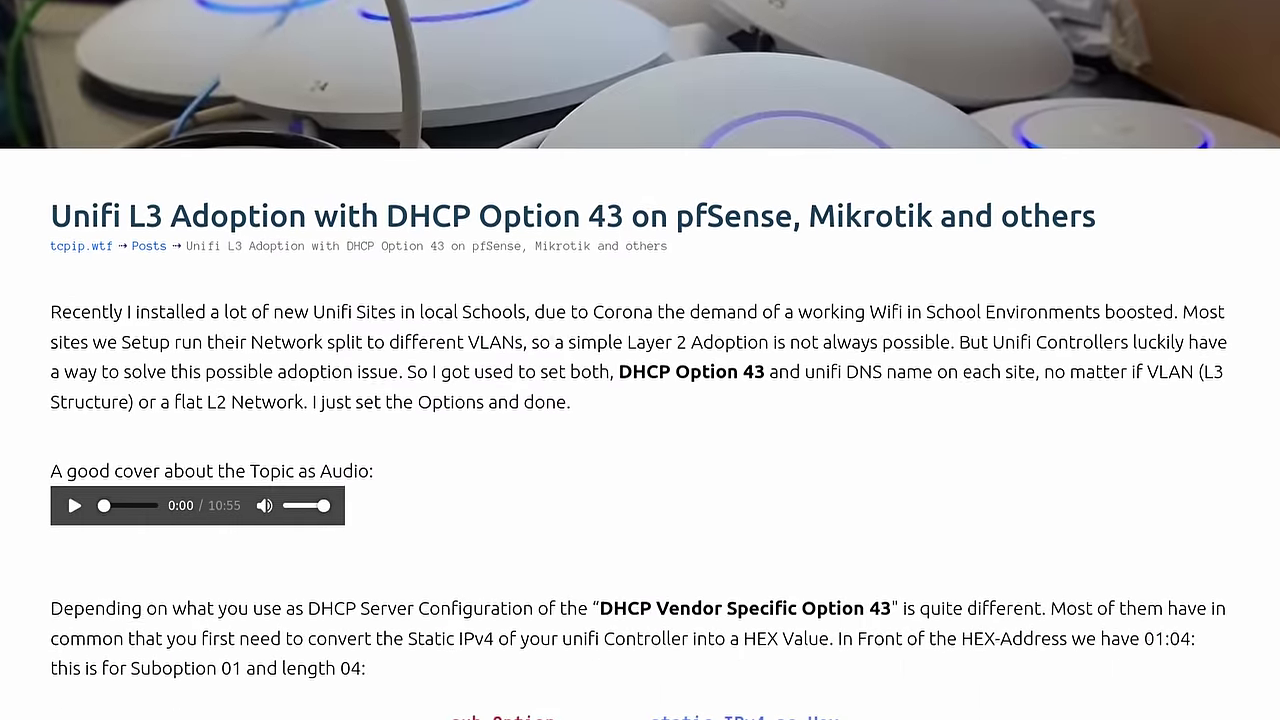
pyautogui.scroll(-3, 640, 360)
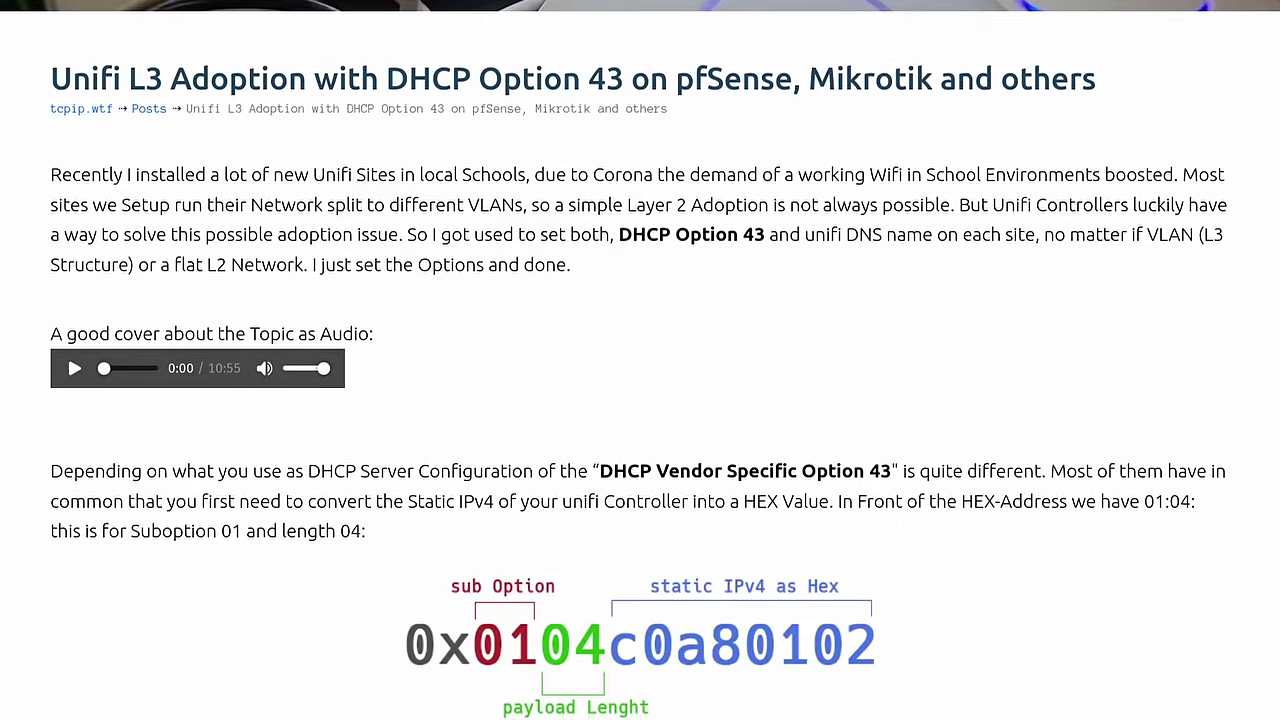
pyautogui.scroll(-3, 640, 360)
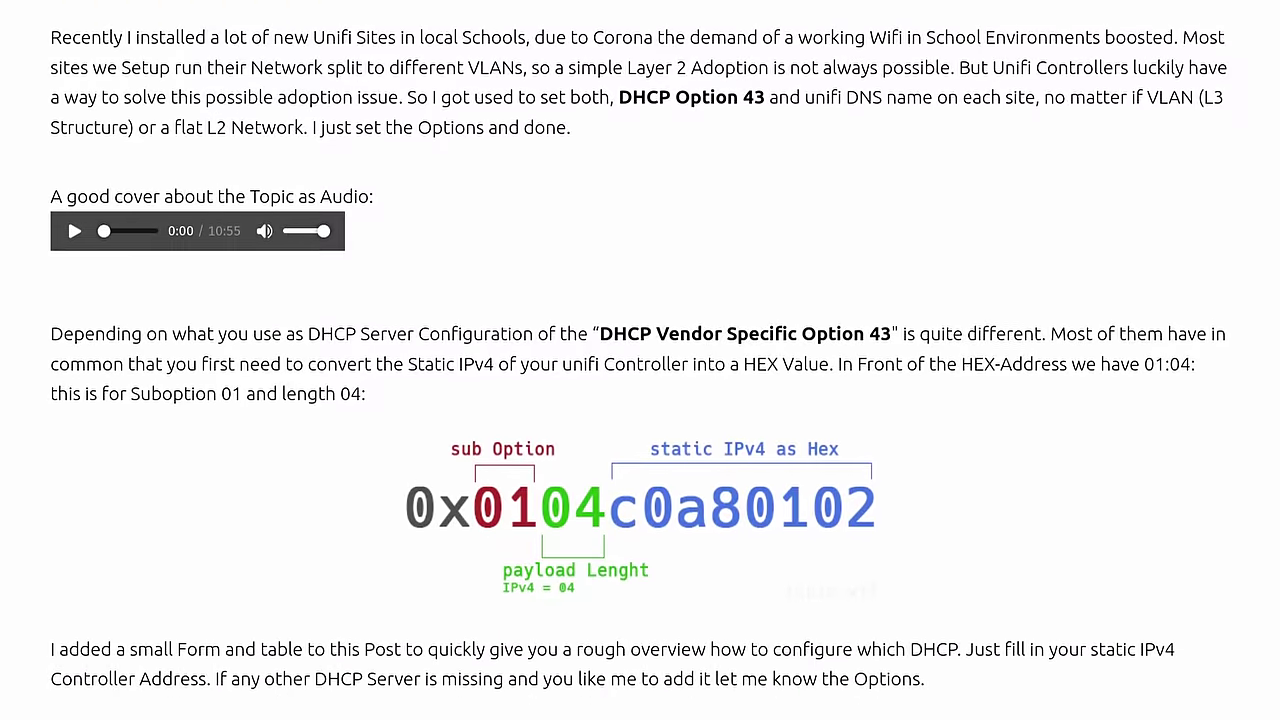
pyautogui.scroll(-3, 640, 360)
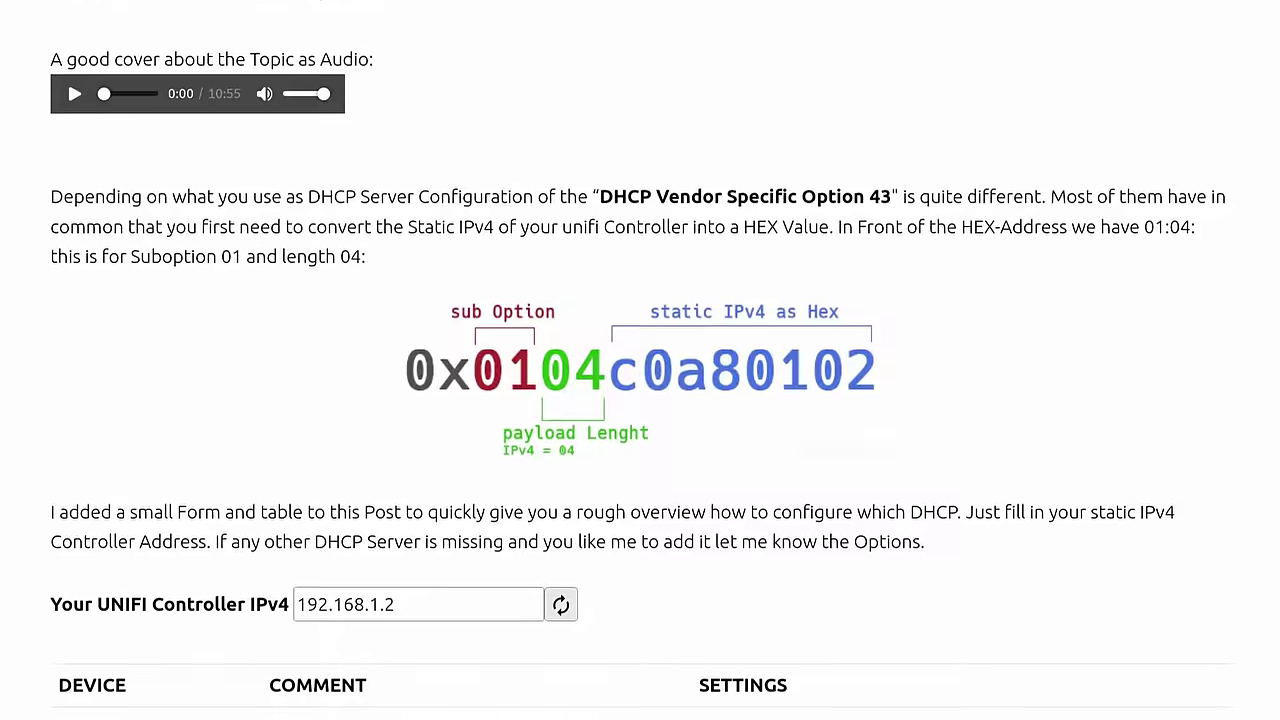
pyautogui.scroll(-3, 640, 360)
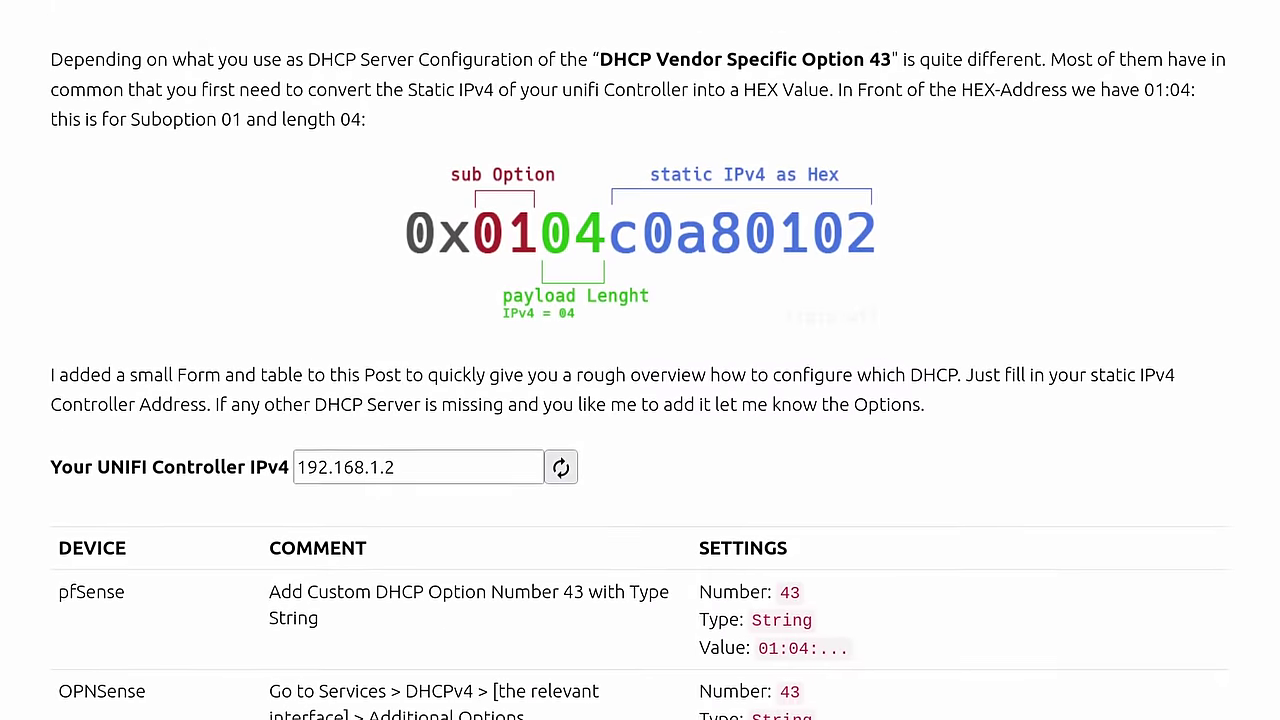
pyautogui.scroll(-2, 640, 360)
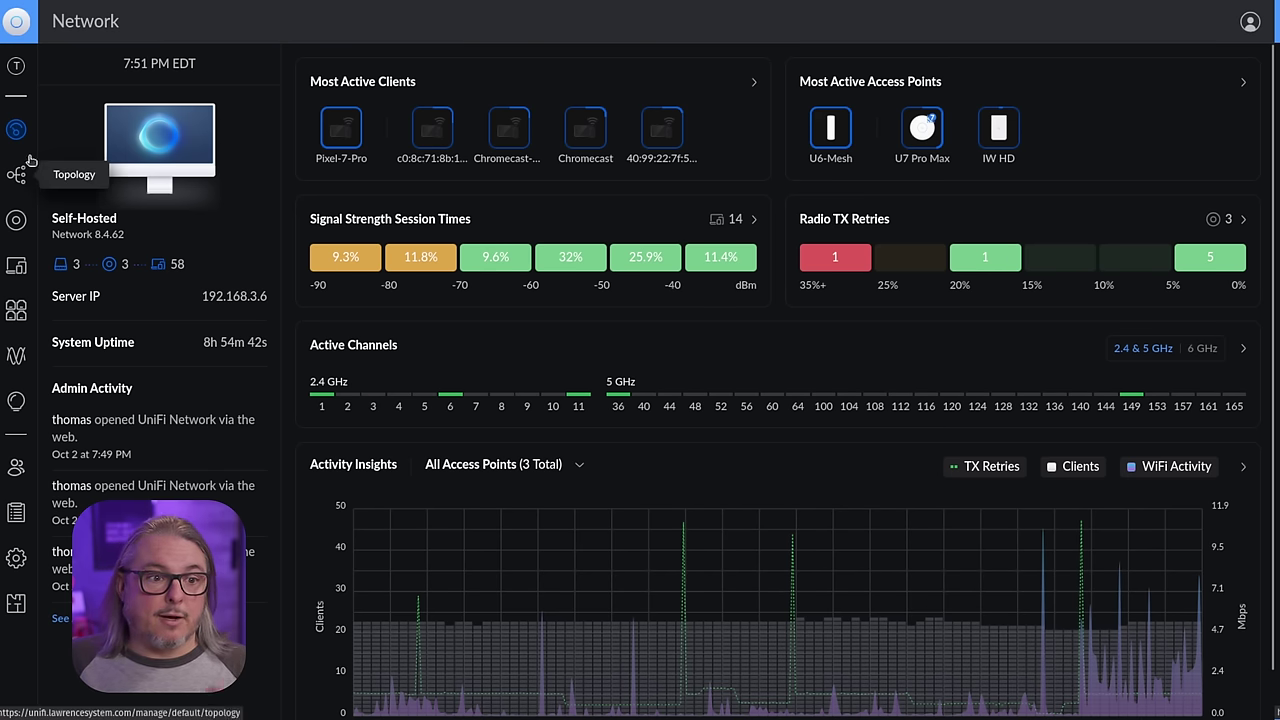
# Adopt the USW Flex 2.5G 5 switch from the UniFi Devices list and open its details.
pyautogui.click(16, 222)
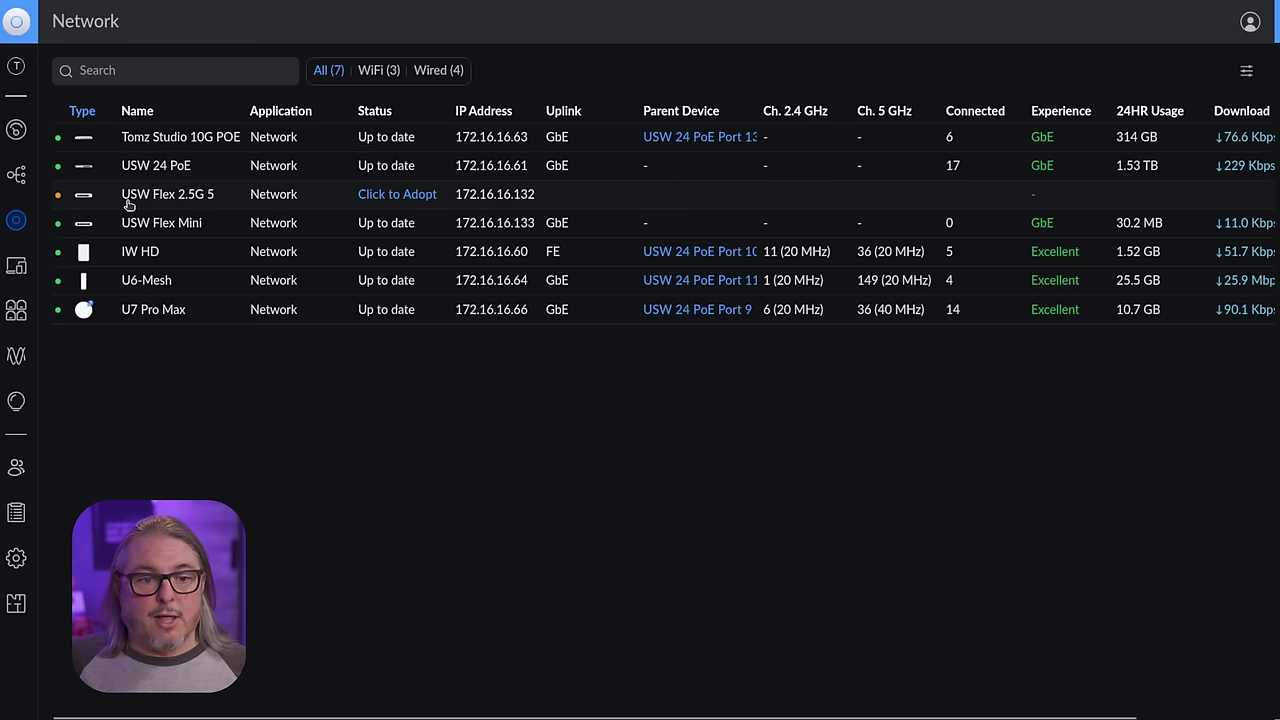
pyautogui.click(383, 200)
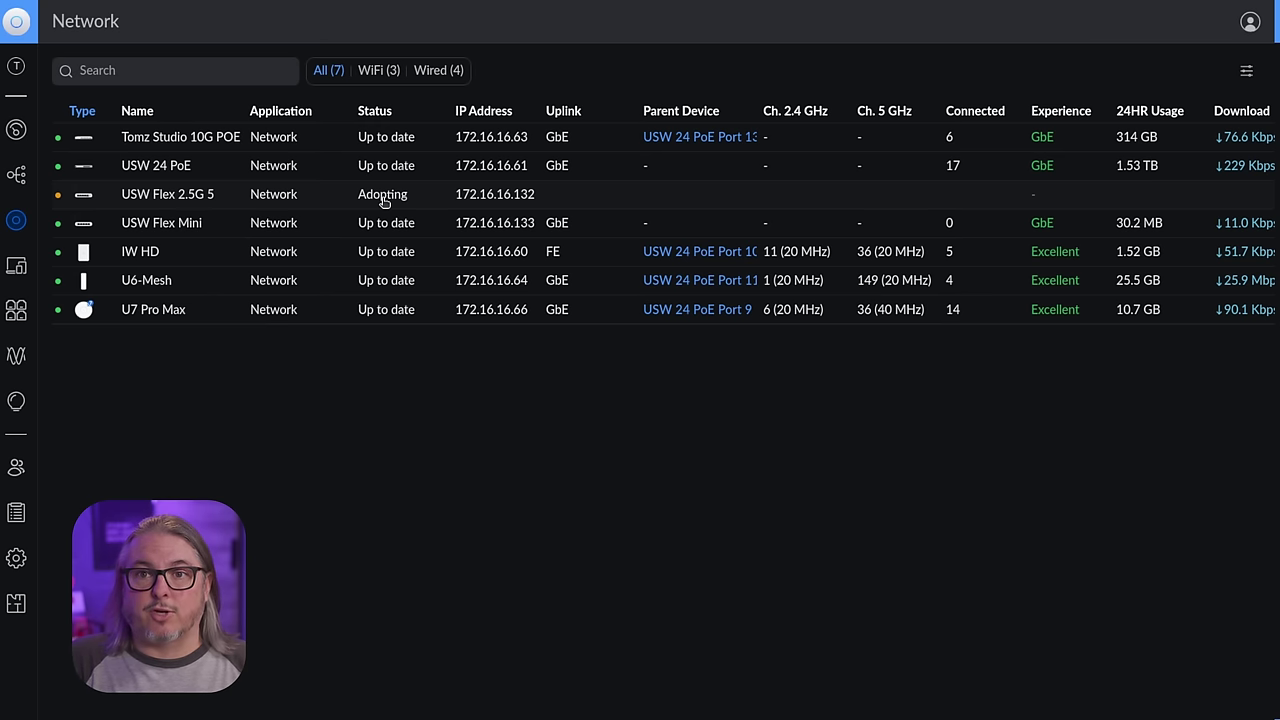
pyautogui.click(383, 197)
# Open port 1 in the switch's port manager and keep TOM_LAN as its native VLAN.
pyautogui.click(1036, 321)
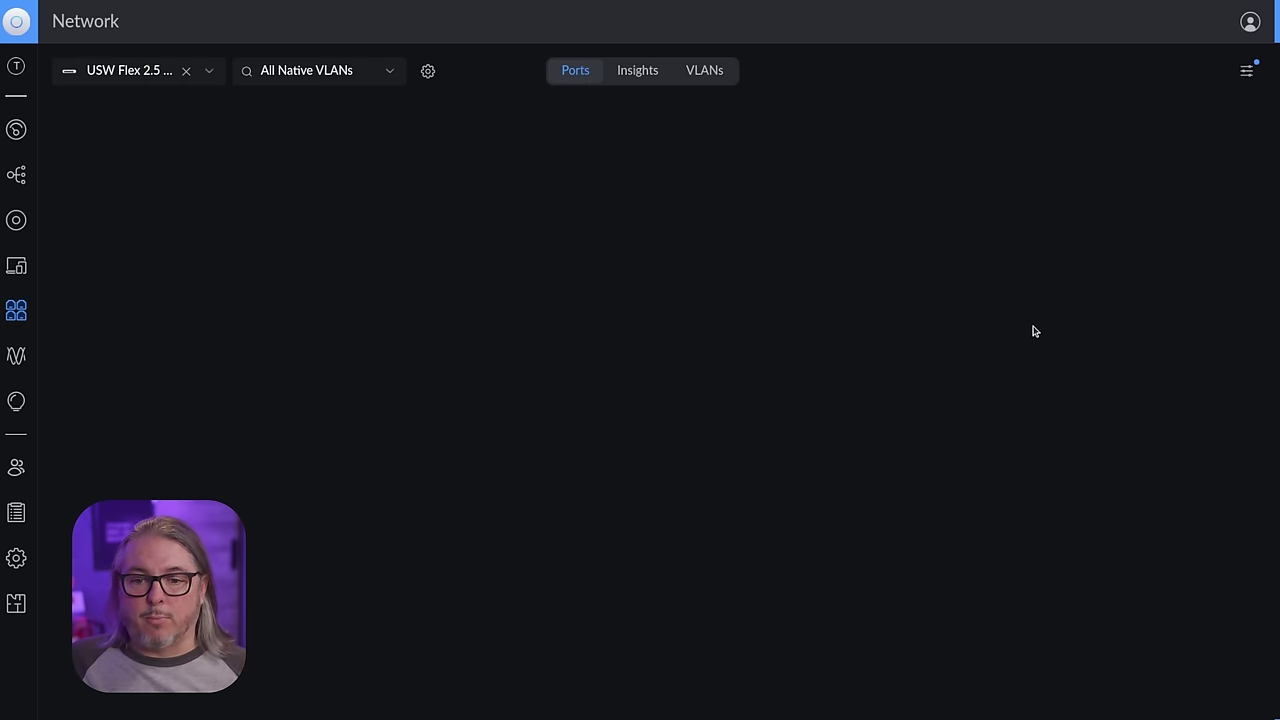
pyautogui.click(577, 222)
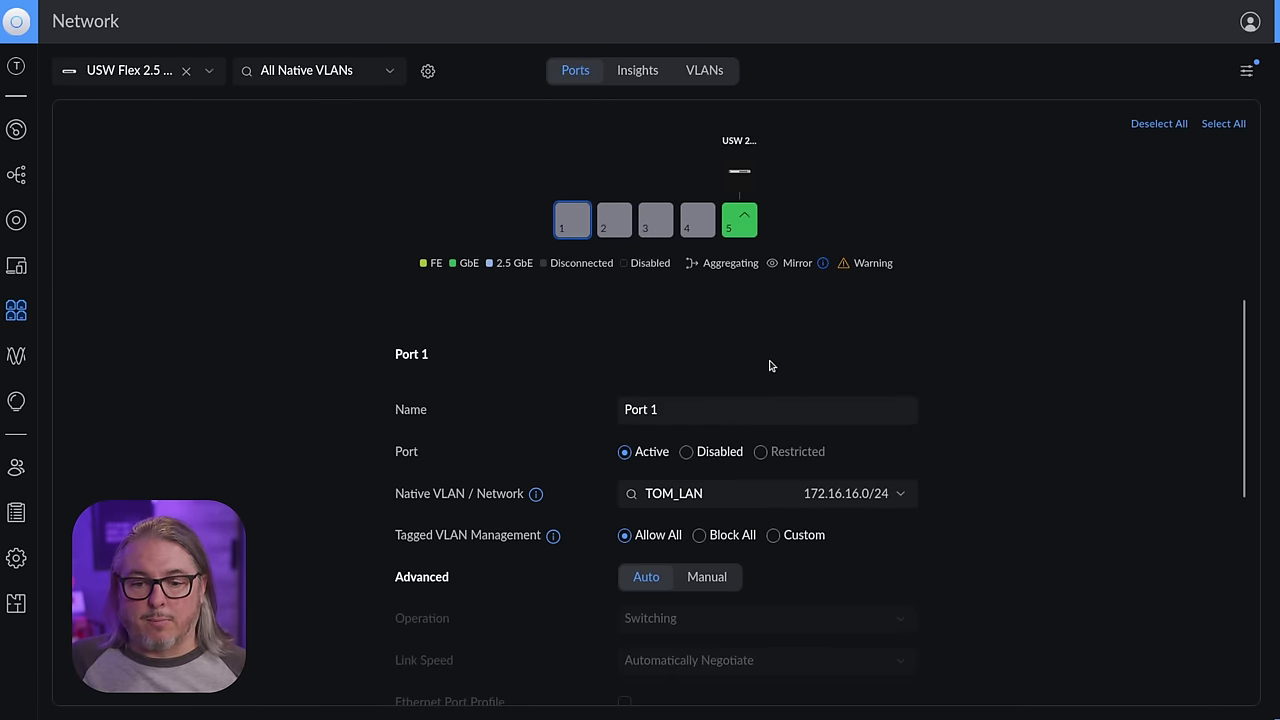
pyautogui.scroll(-2, 770, 366)
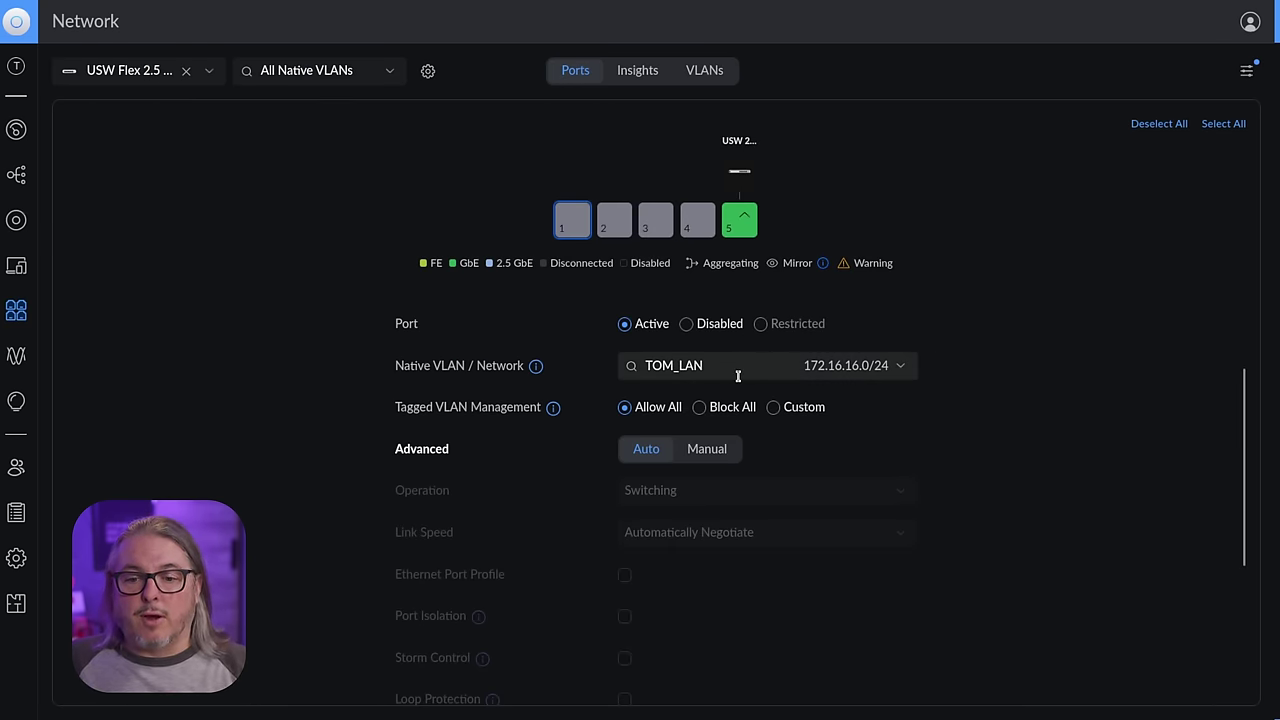
pyautogui.click(738, 376)
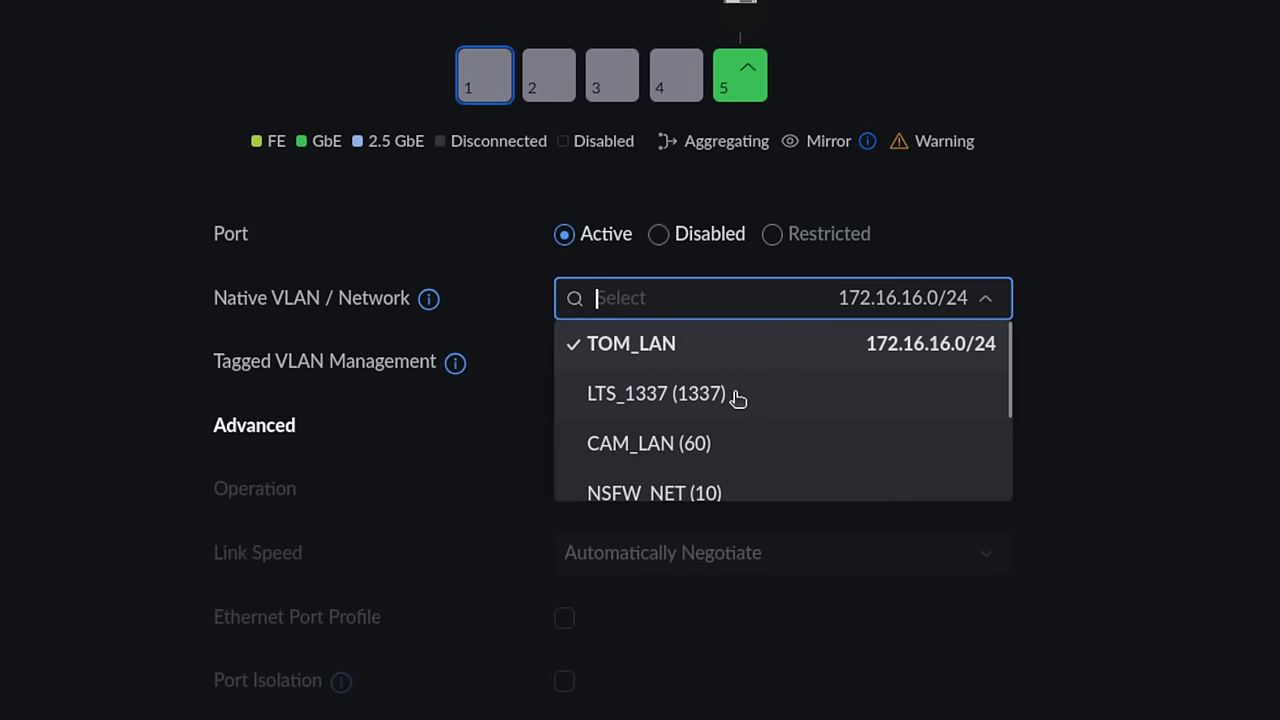
pyautogui.click(1132, 362)
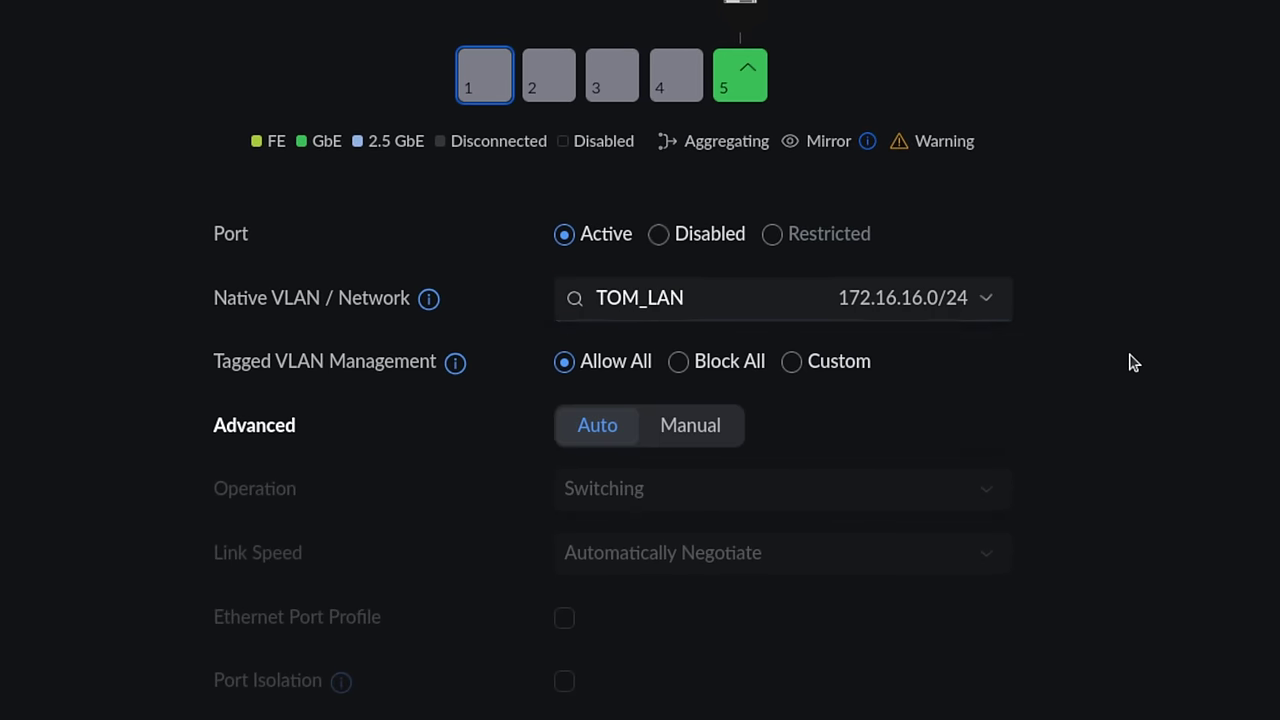
# Try custom tagged VLANs (NSFW_NET, CAM_LAN, LTS_1337), then revert port 1 to Allow All.
pyautogui.click(694, 377)
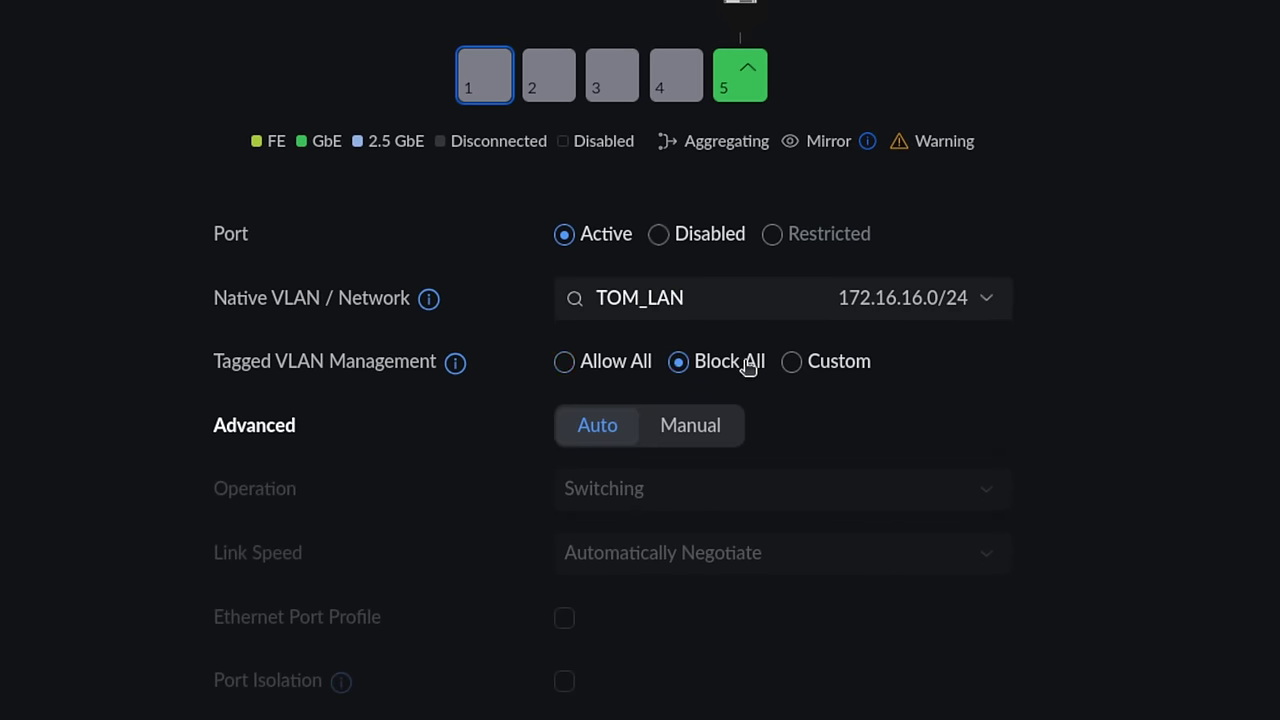
pyautogui.click(871, 365)
pyautogui.click(594, 450)
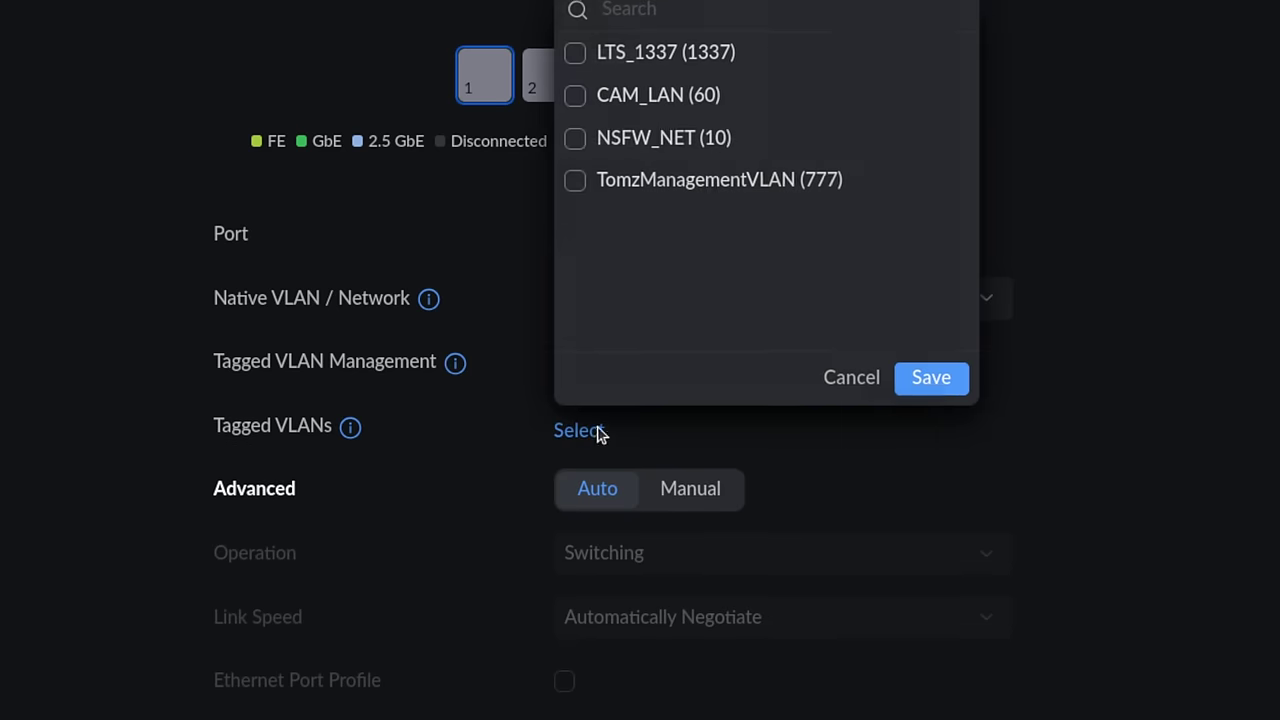
pyautogui.click(672, 140)
pyautogui.click(674, 93)
pyautogui.click(676, 58)
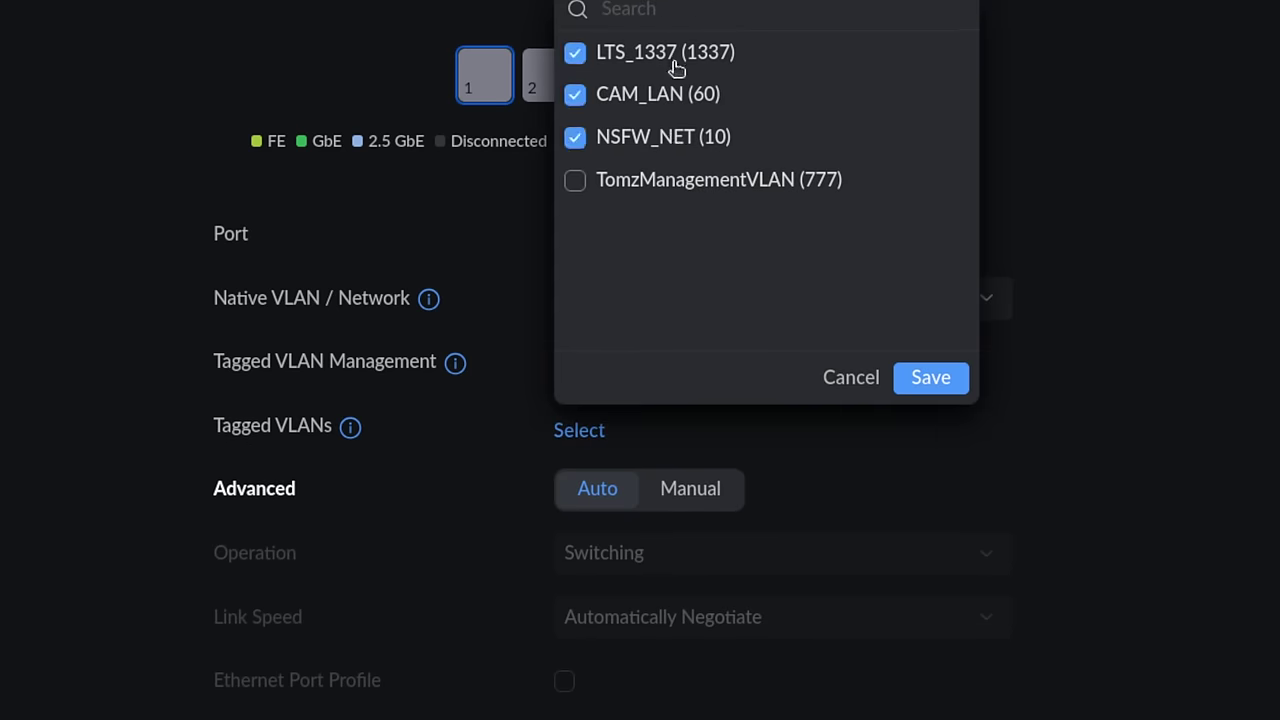
pyautogui.click(852, 379)
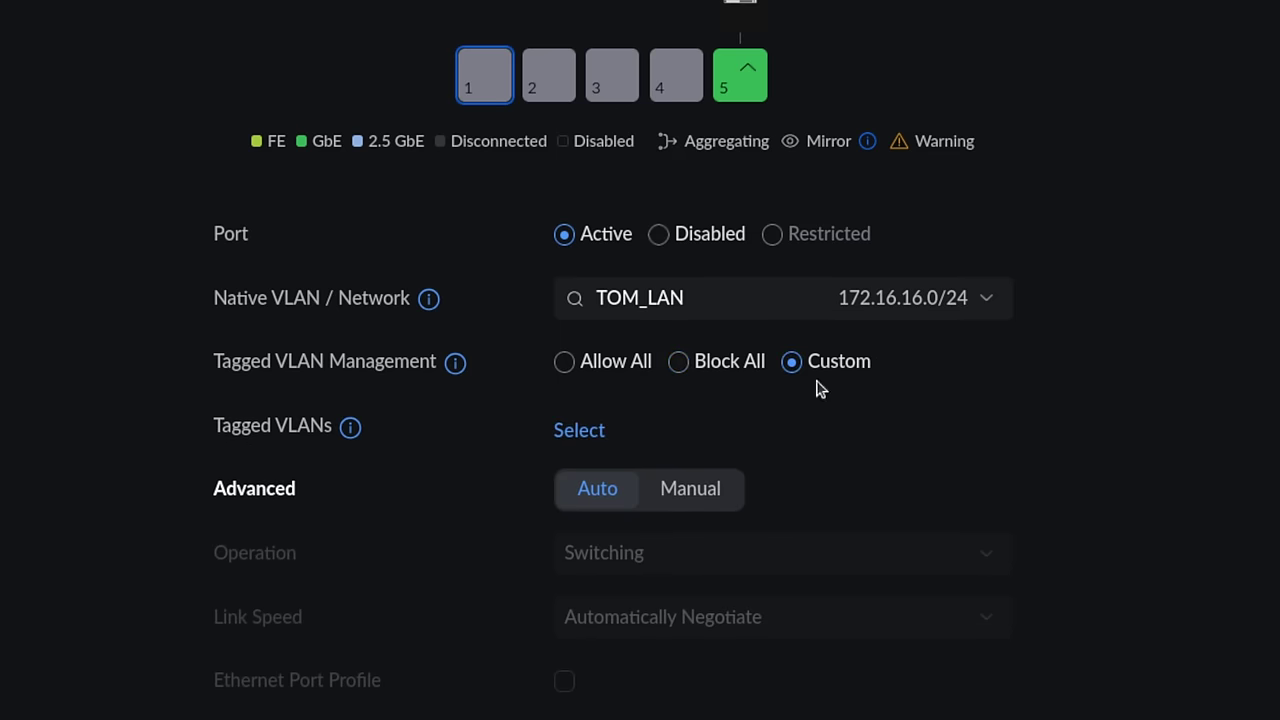
pyautogui.click(597, 364)
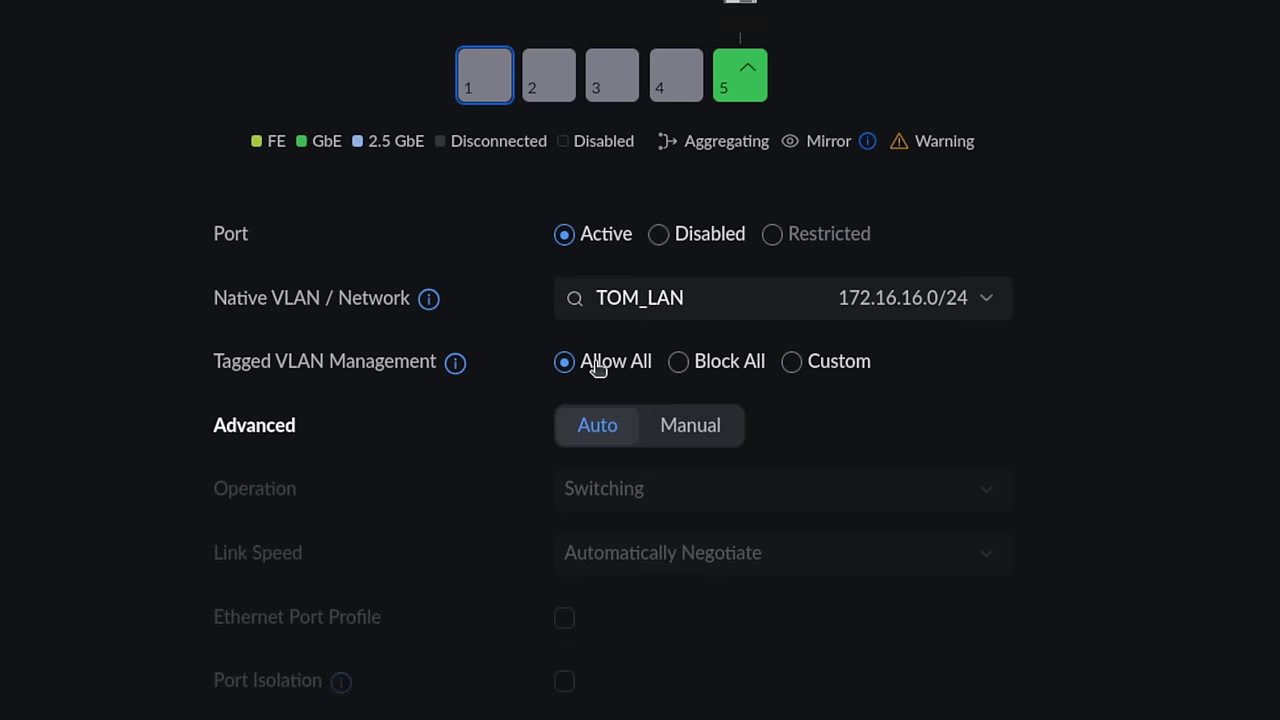
# Switch port 1's advanced settings to Manual, keeping Switching operation and auto-negotiated link speed.
pyautogui.click(695, 423)
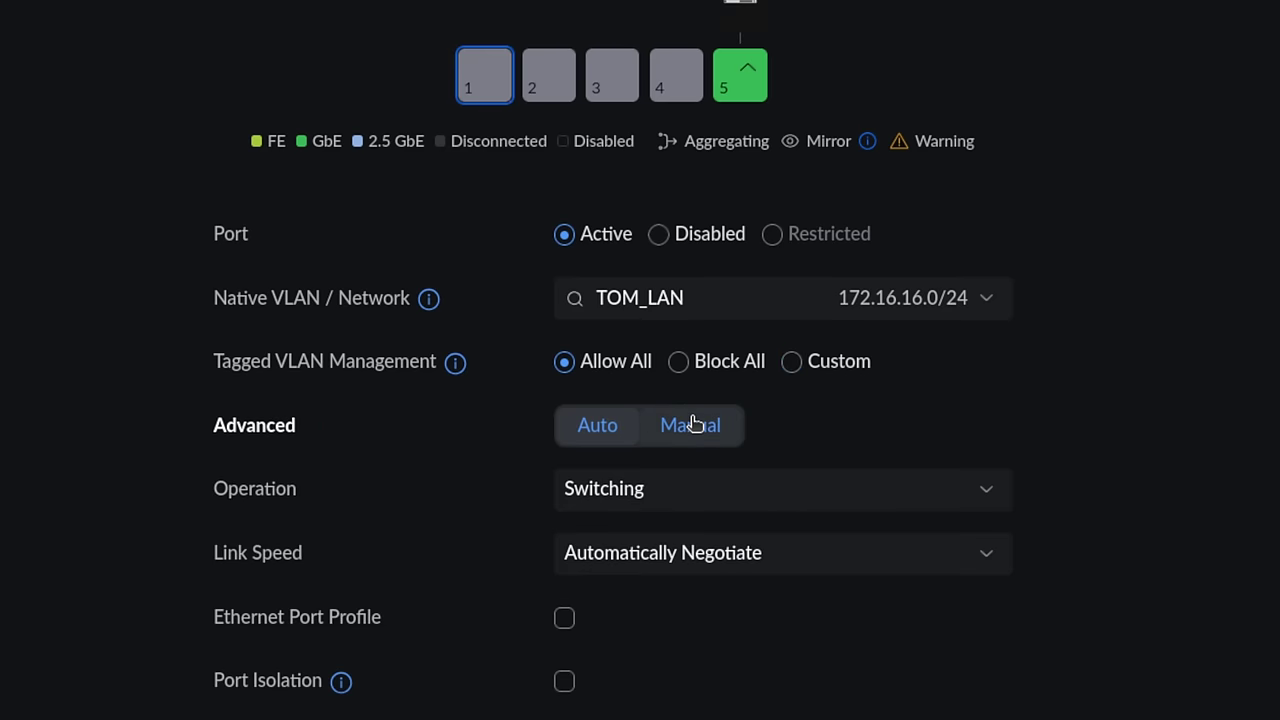
pyautogui.scroll(-1, 791, 420)
pyautogui.click(781, 412)
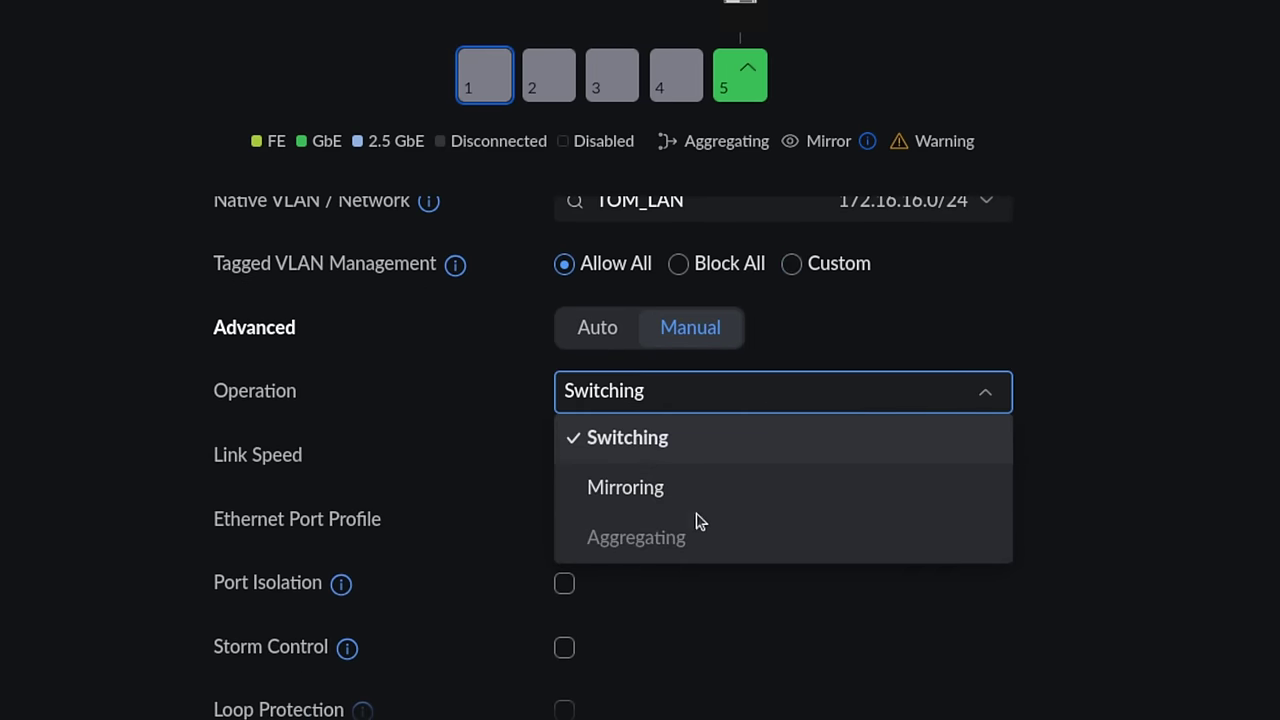
pyautogui.click(1160, 391)
pyautogui.scroll(-1, 640, 437)
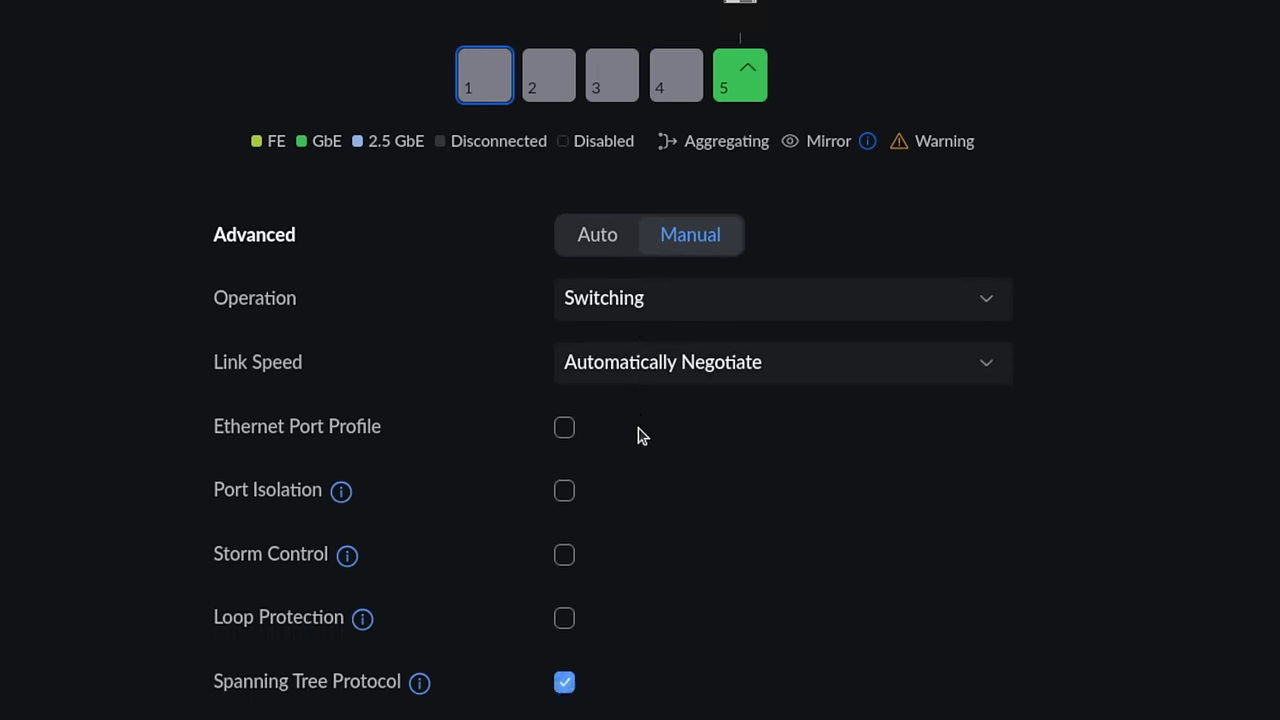
pyautogui.click(740, 366)
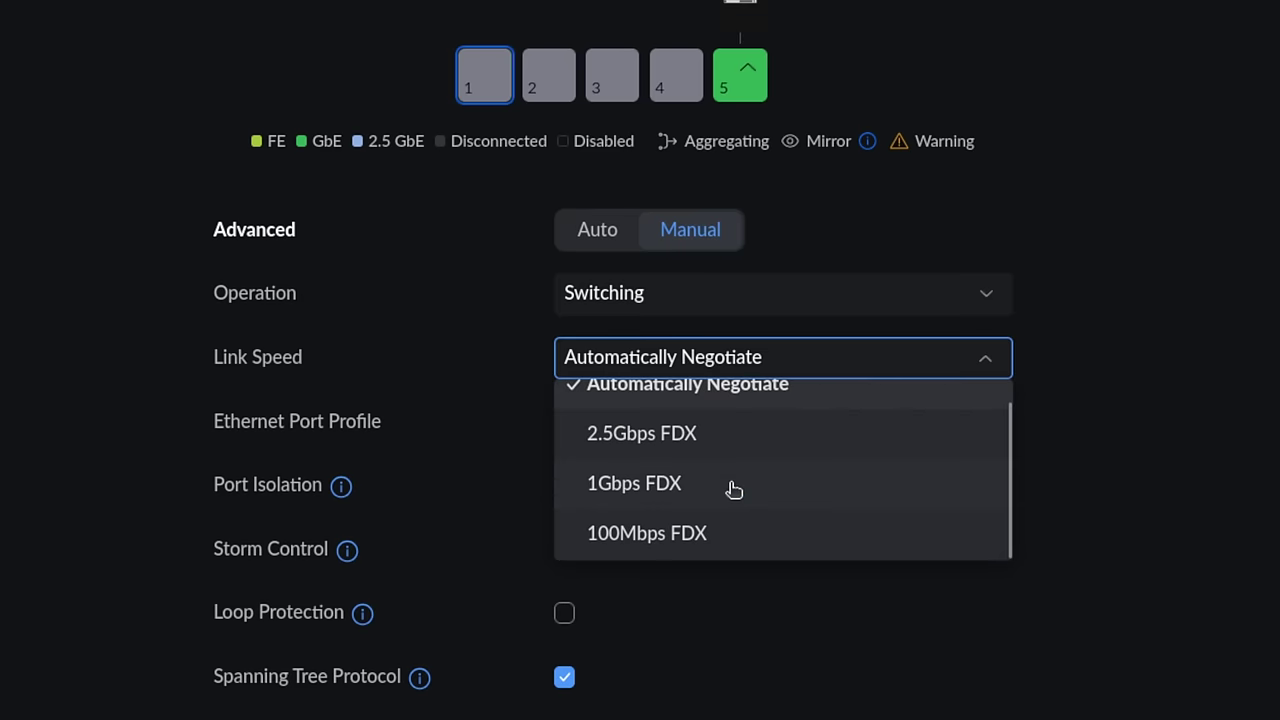
pyautogui.scroll(-2, 732, 491)
pyautogui.scroll(3, 730, 491)
pyautogui.click(1006, 446)
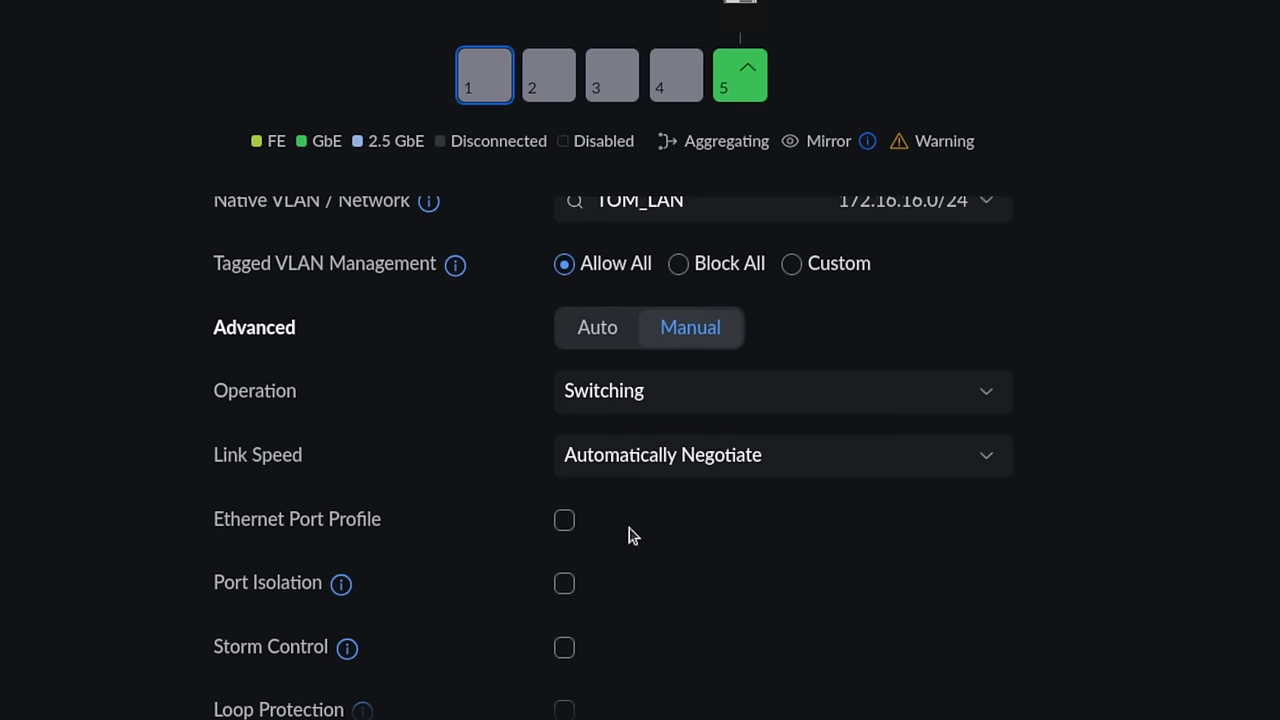
# Apply the CAMERAS Ethernet port profile to port 1 and list all five options it won't apply.
pyautogui.click(564, 521)
pyautogui.scroll(-1, 1058, 478)
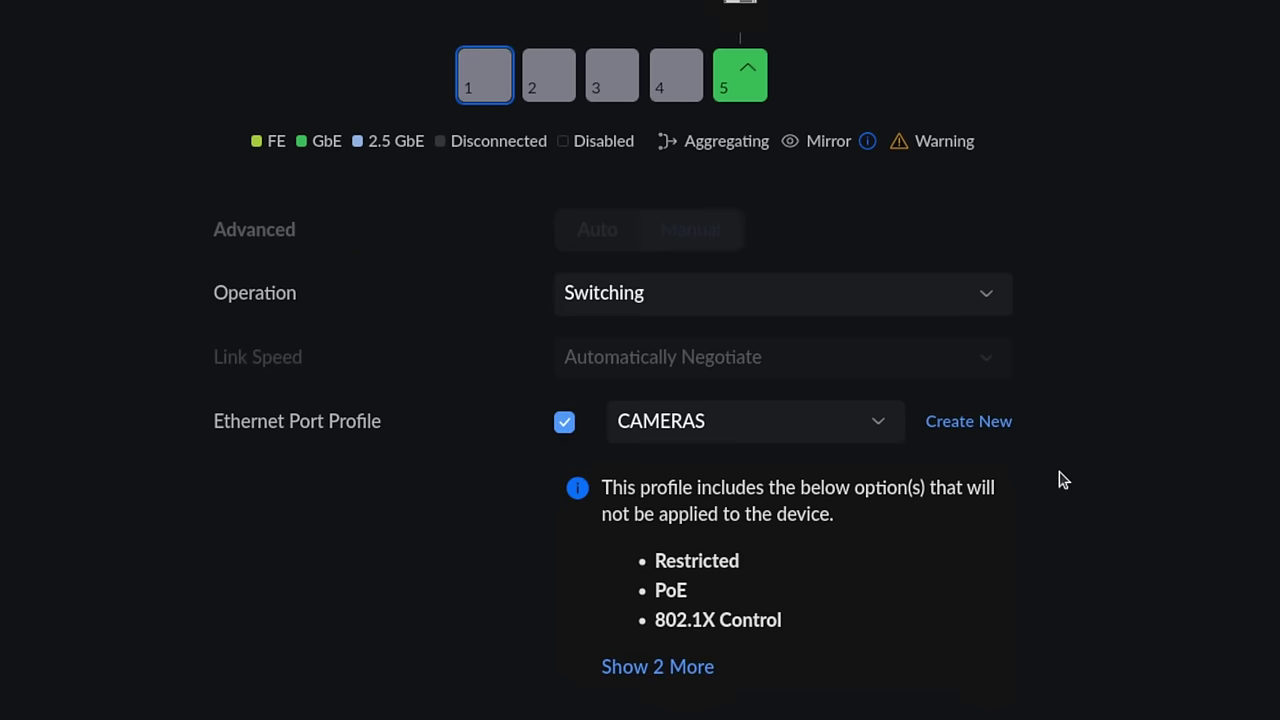
pyautogui.scroll(-2, 1063, 480)
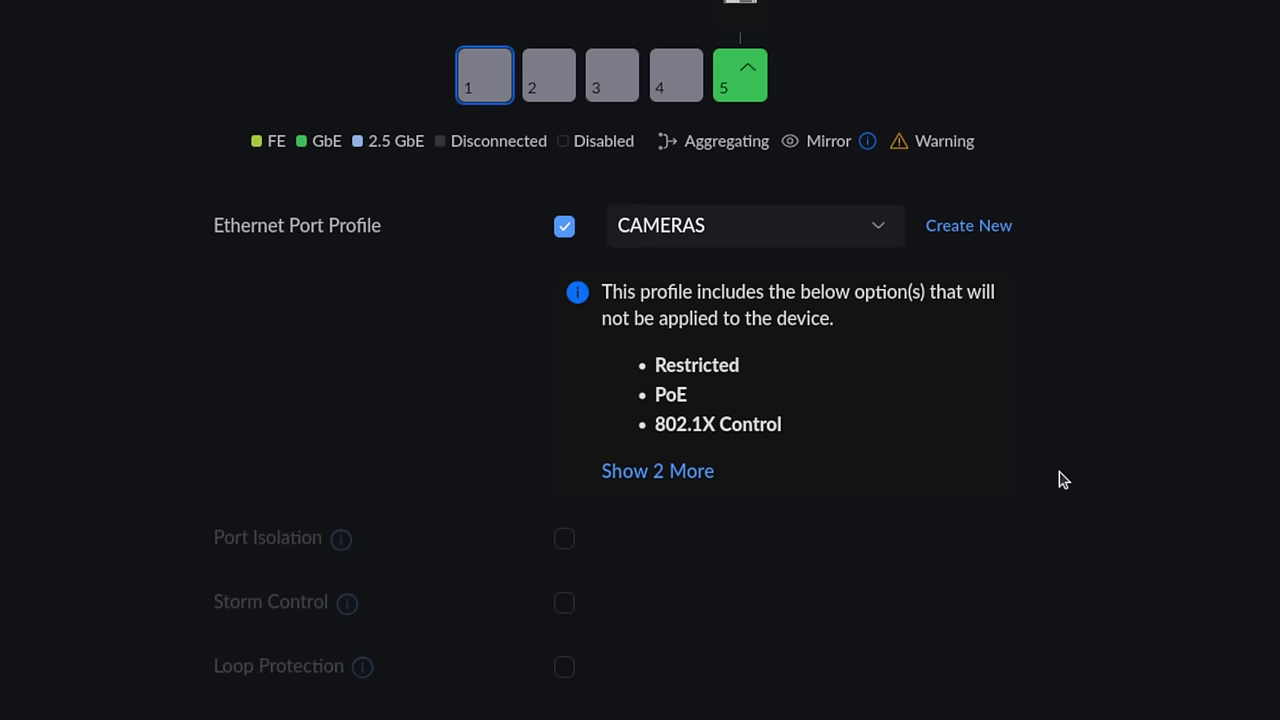
pyautogui.click(679, 470)
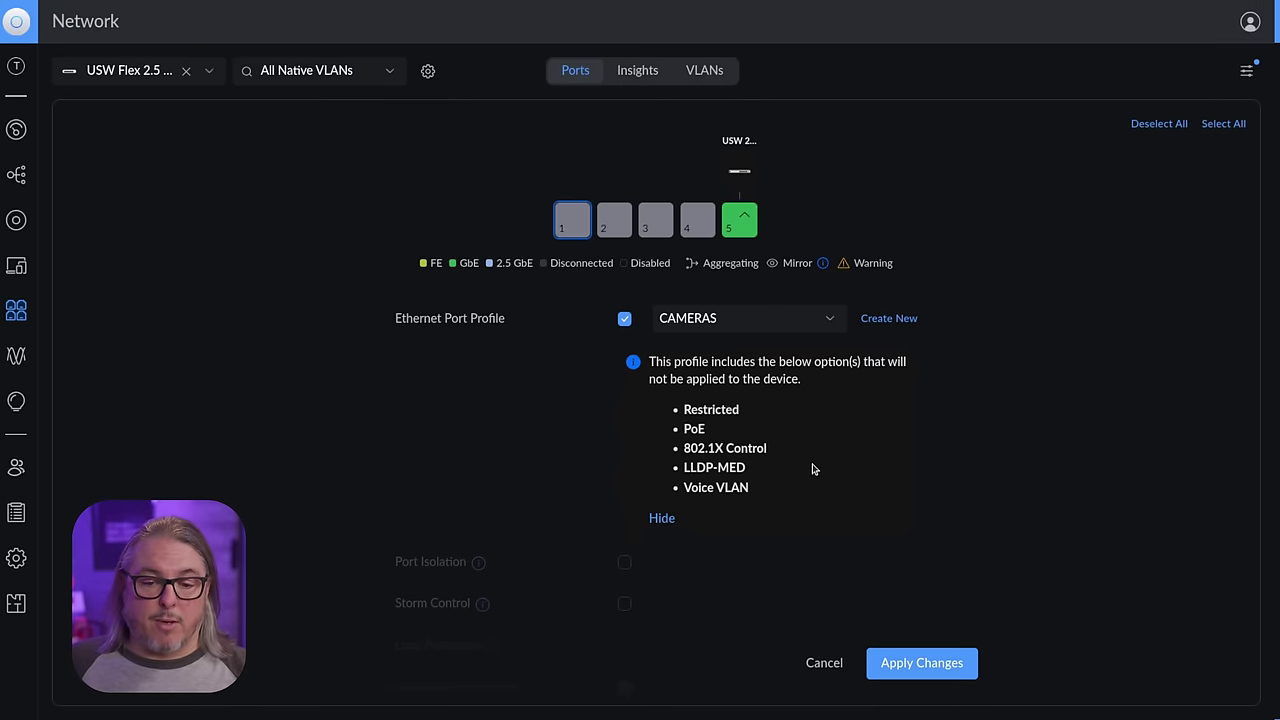
# Cancel port 1's pending changes to return to the switch's port list.
pyautogui.click(824, 662)
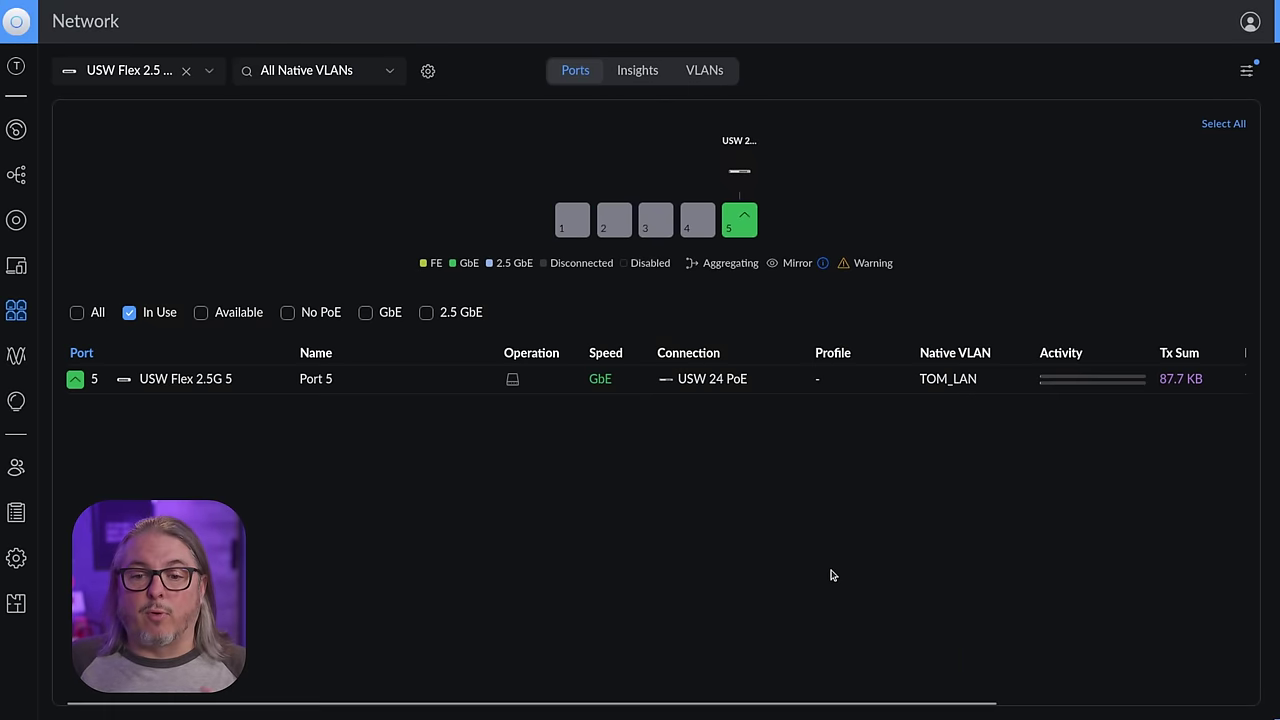